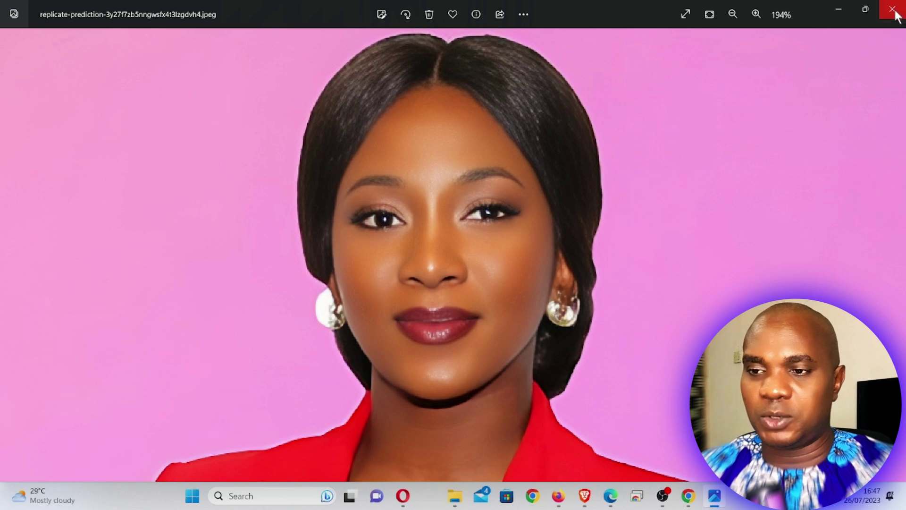
Close the Photos viewer and the Downloads File Explorer window.
left_click(902, 10)
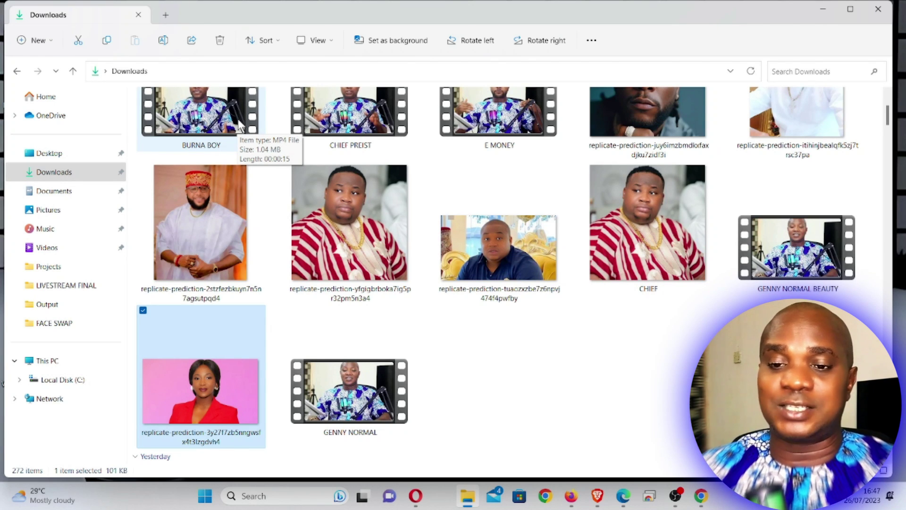
left_click(876, 10)
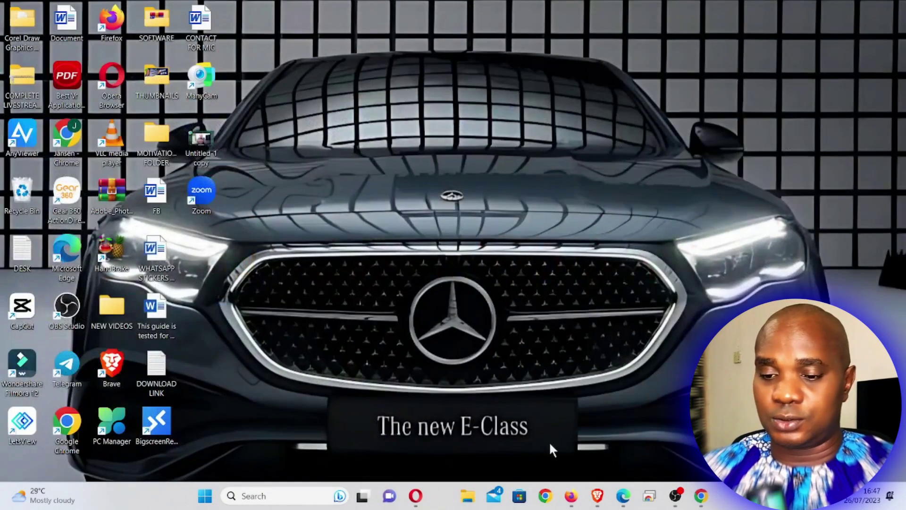
left_click(623, 495)
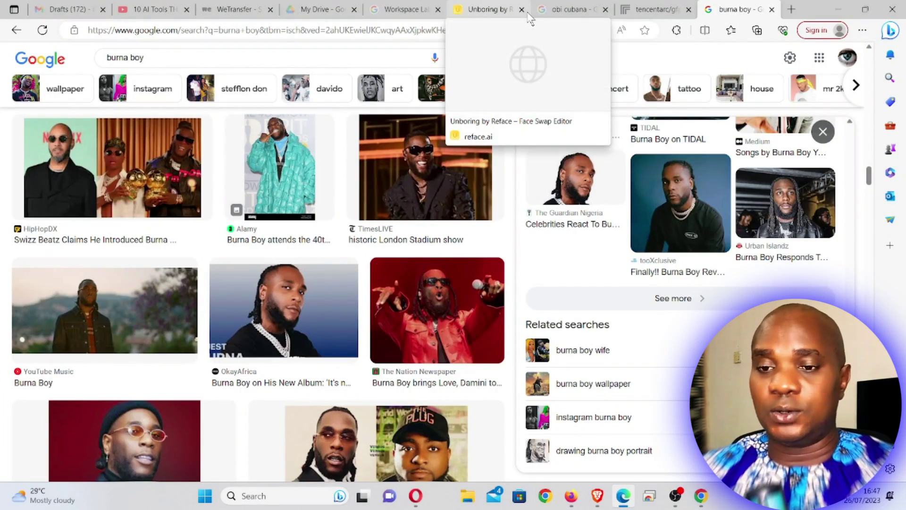
left_click(657, 11)
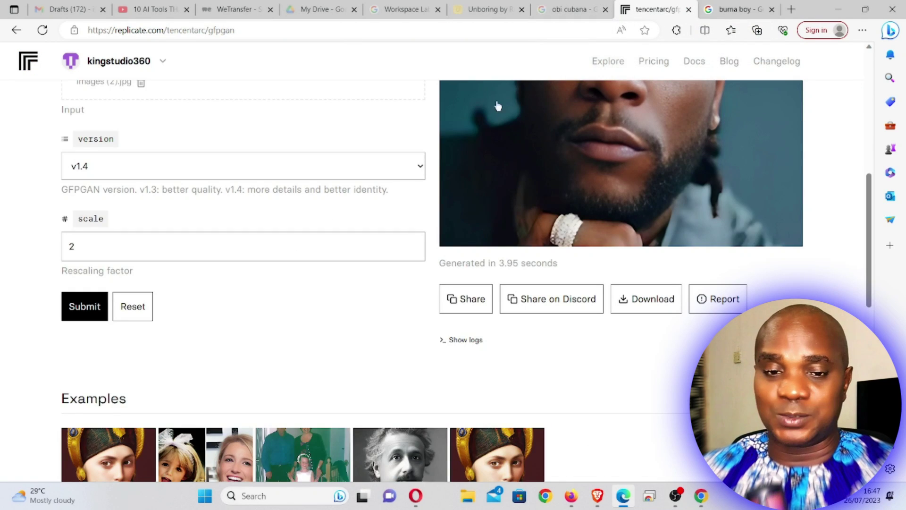
scroll(519, 141, "up", 8)
scroll(541, 170, "down", 1)
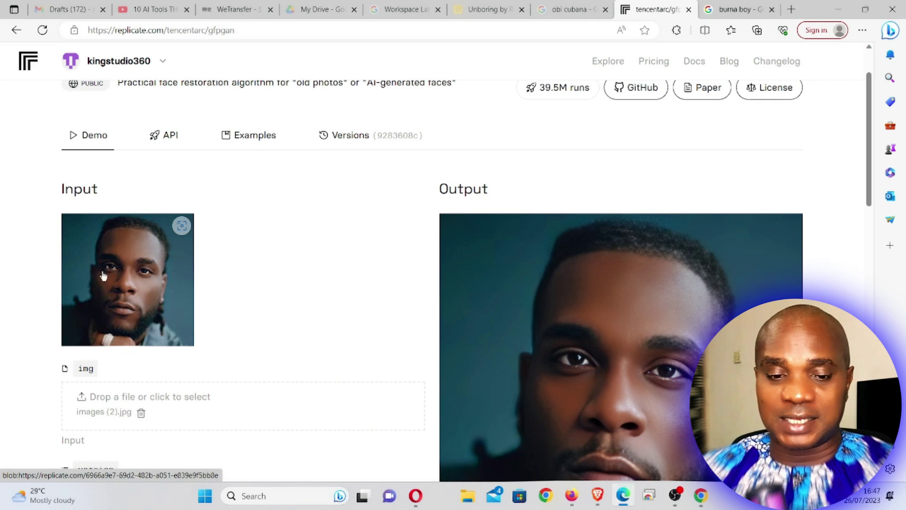
scroll(104, 276, "down", 7)
scroll(376, 118, "up", 4)
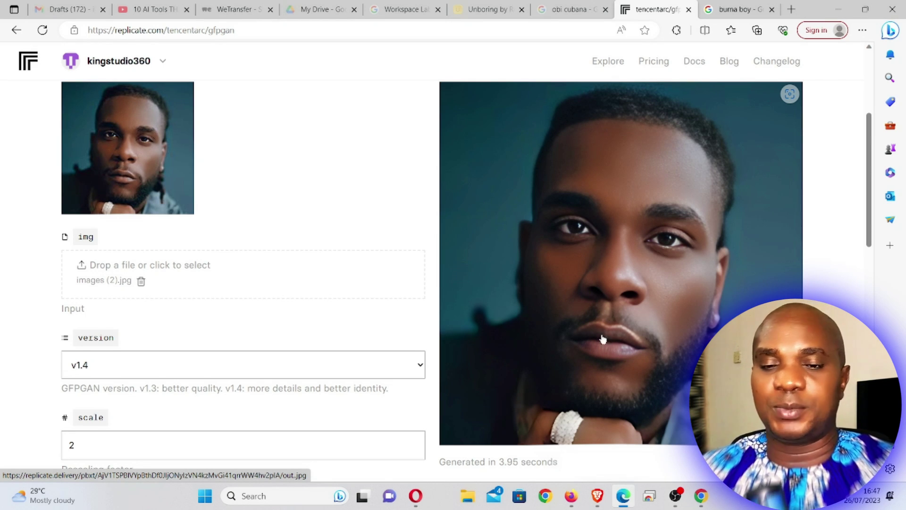
scroll(590, 251, "down", 3)
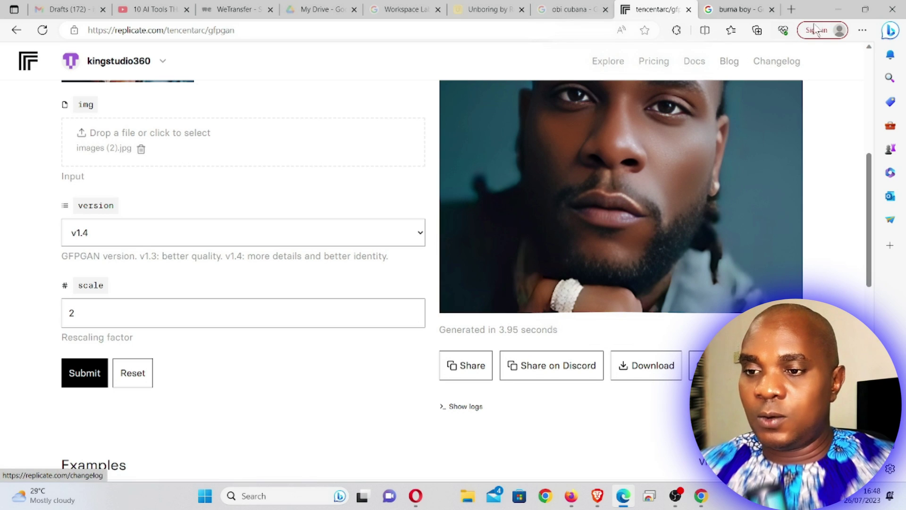
left_click(836, 11)
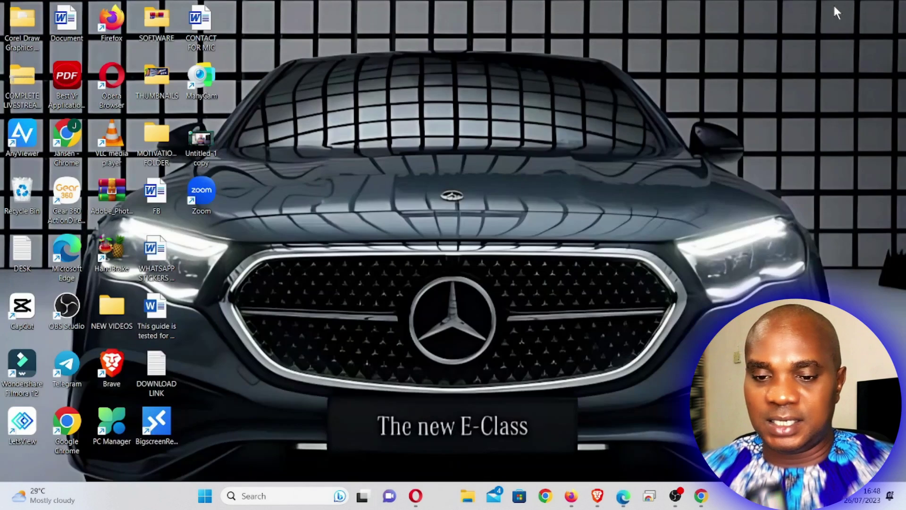
Bring the Unboring website back up in Firefox and scroll down to its Restyle, Swap faces and Animate cards.
mouse_move(630, 501)
mouse_move(571, 496)
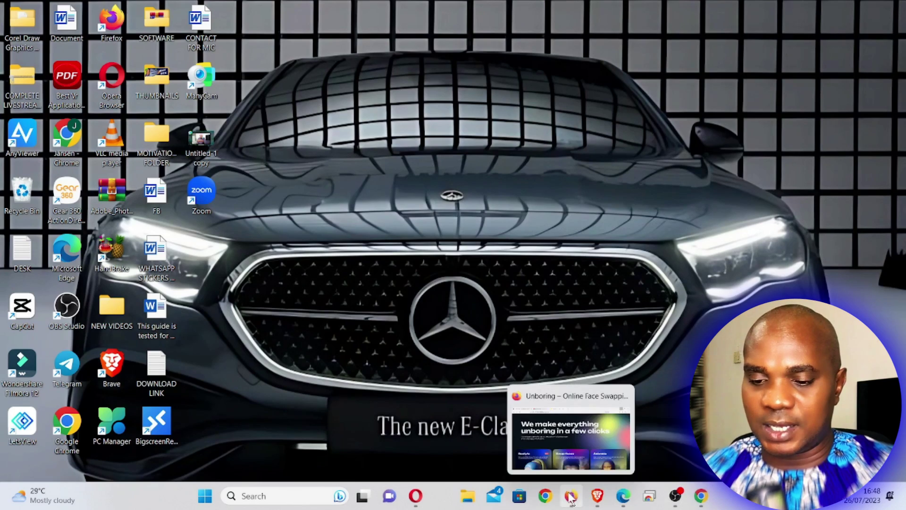
left_click(531, 444)
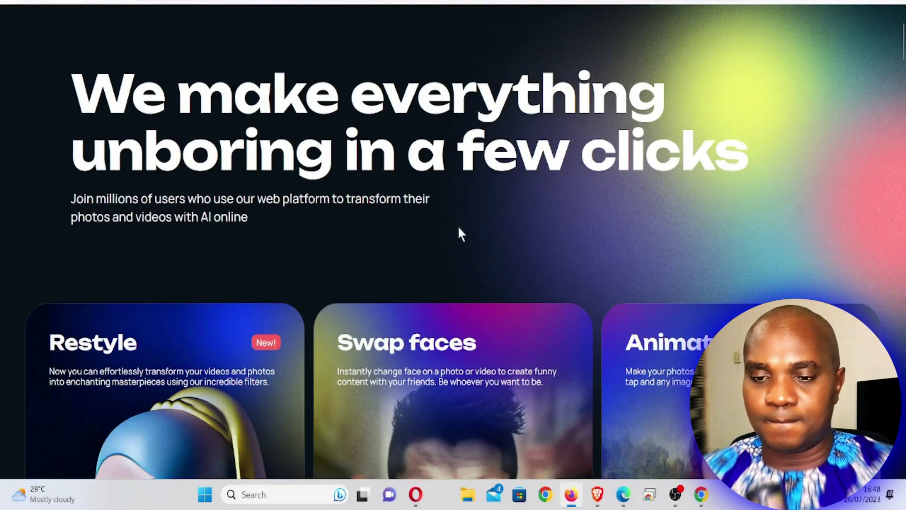
scroll(491, 229, "down", 3)
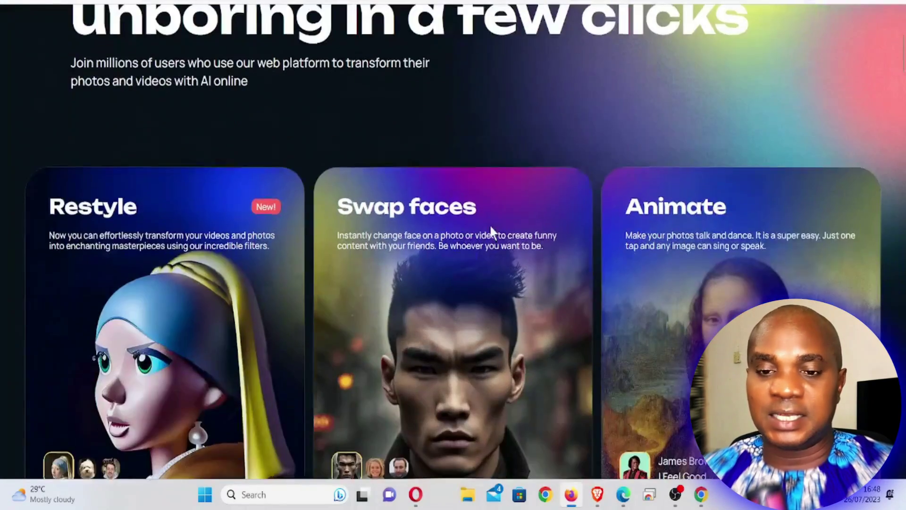
scroll(490, 229, "down", 3)
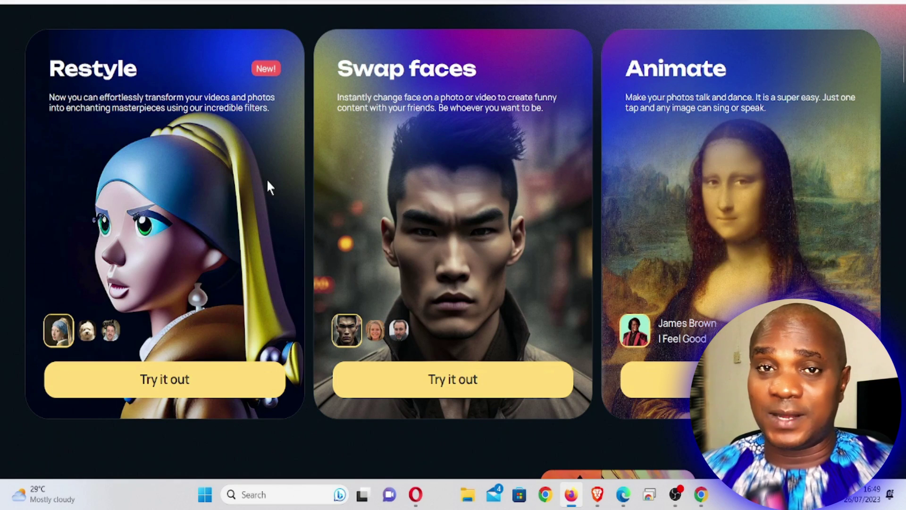
scroll(267, 181, "down", 2)
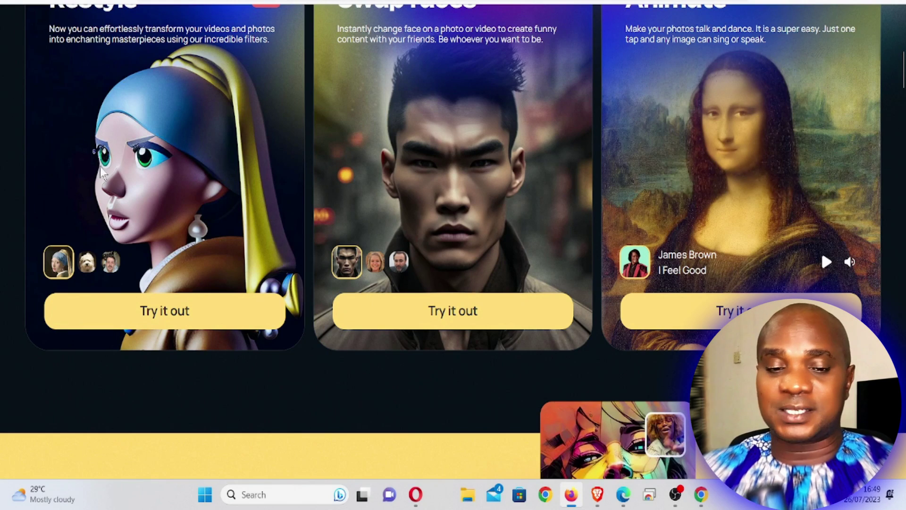
scroll(496, 135, "up", 3)
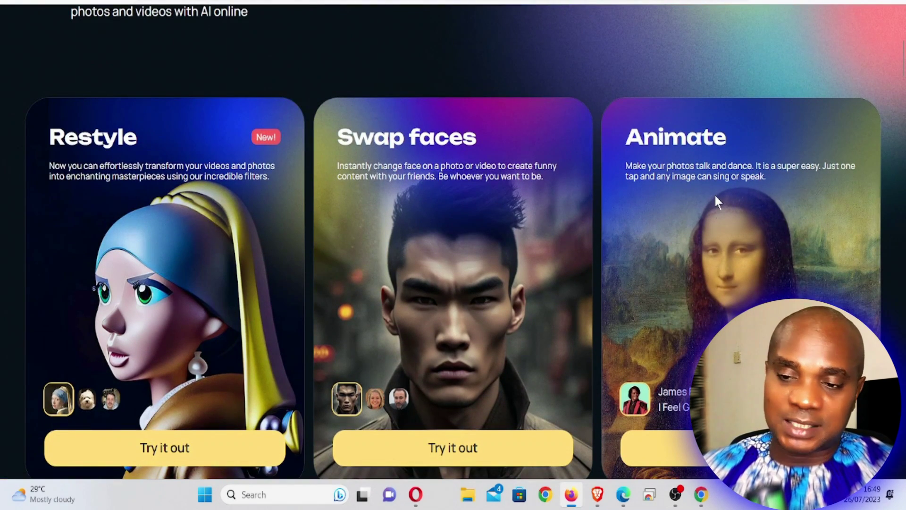
scroll(715, 197, "down", 1)
scroll(714, 194, "down", 2)
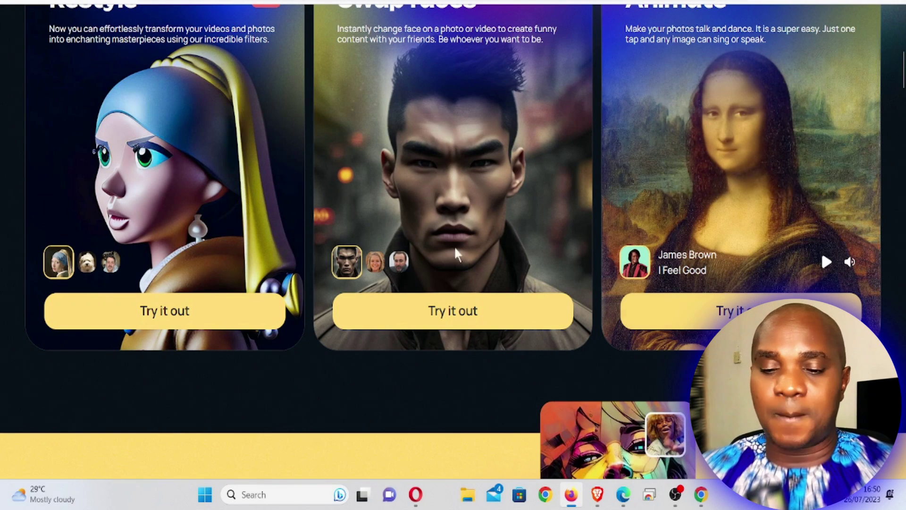
scroll(457, 284, "up", 2)
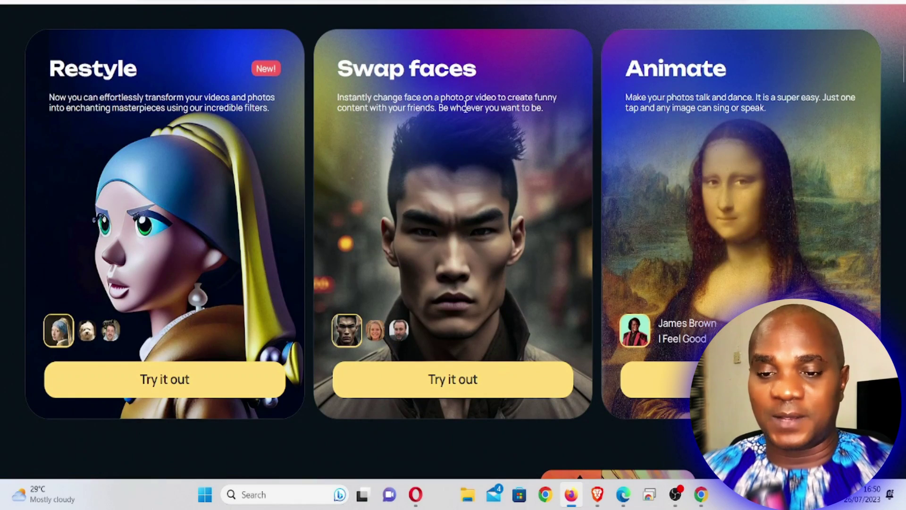
scroll(457, 297, "down", 3)
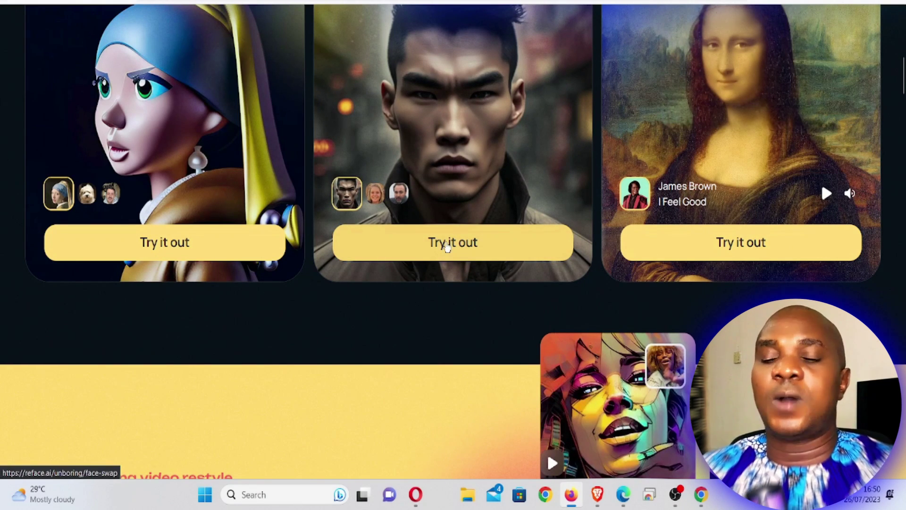
scroll(445, 243, "up", 3)
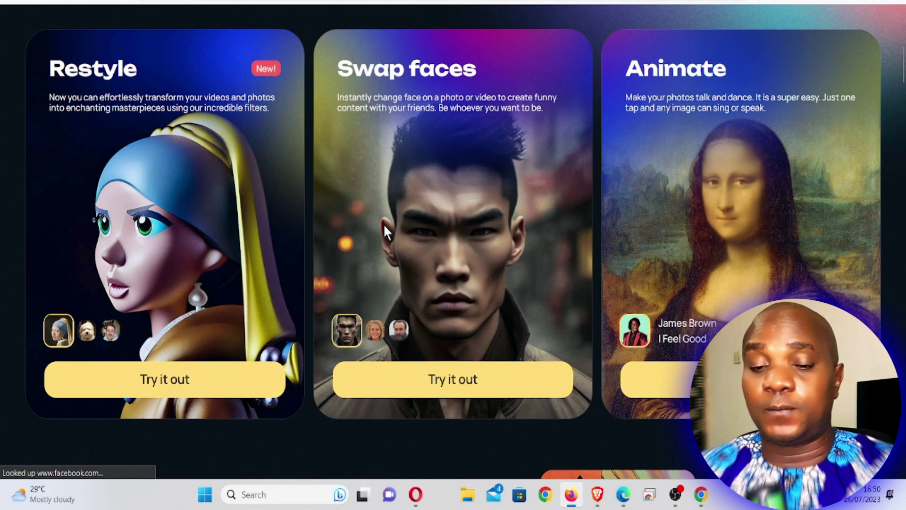
Start the Swap faces tool and begin uploading content.
left_click(425, 370)
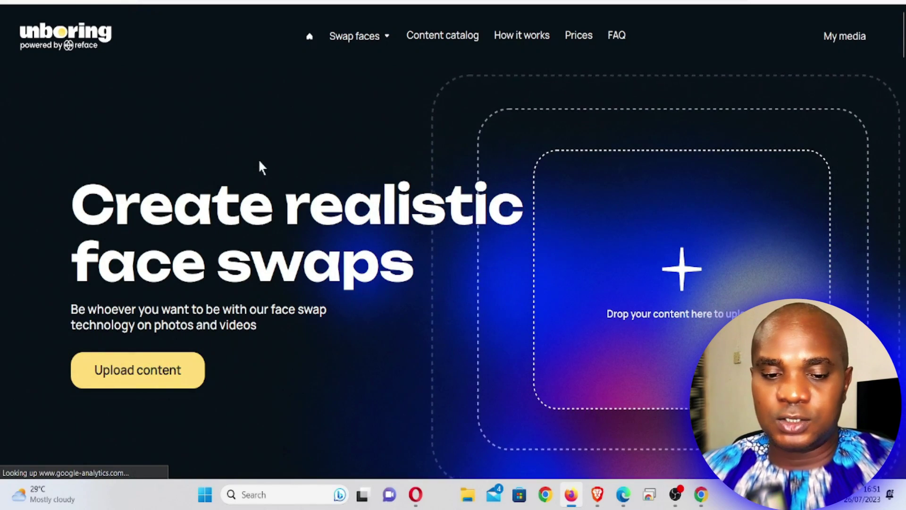
left_click(143, 372)
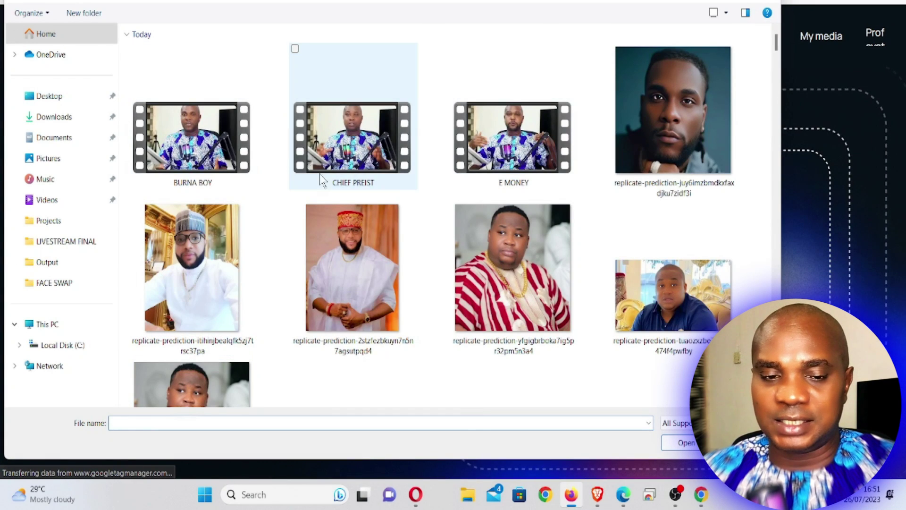
Browse to Documents > Wondershare > Wondershare Filmora > Output in the file picker.
left_click(74, 122)
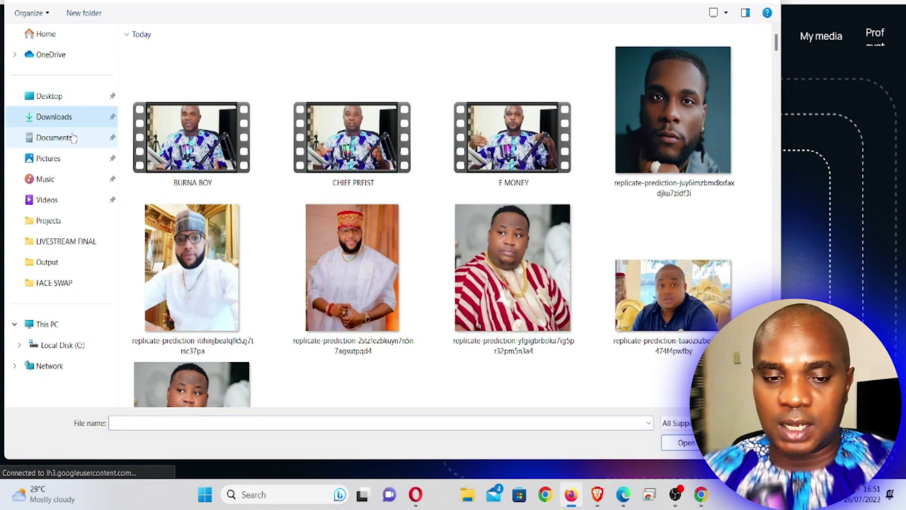
left_click(71, 137)
scroll(227, 196, "down", 5)
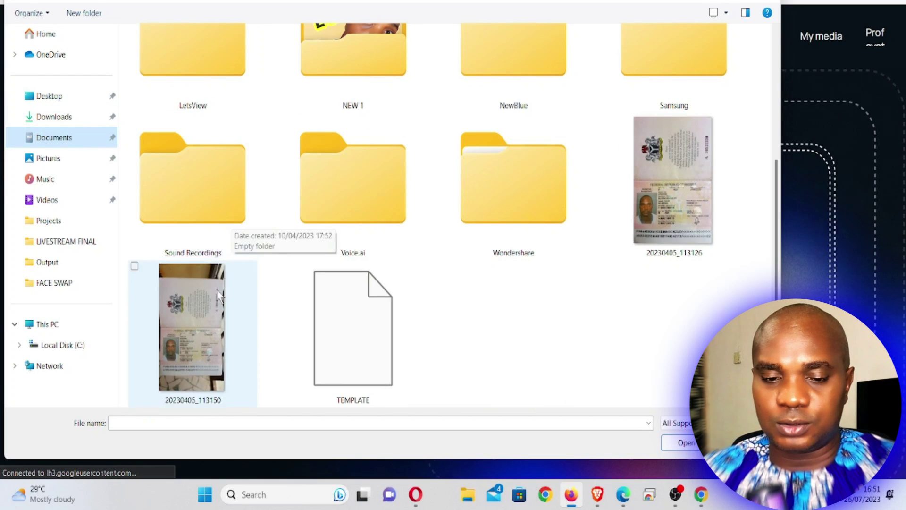
double_click(467, 203)
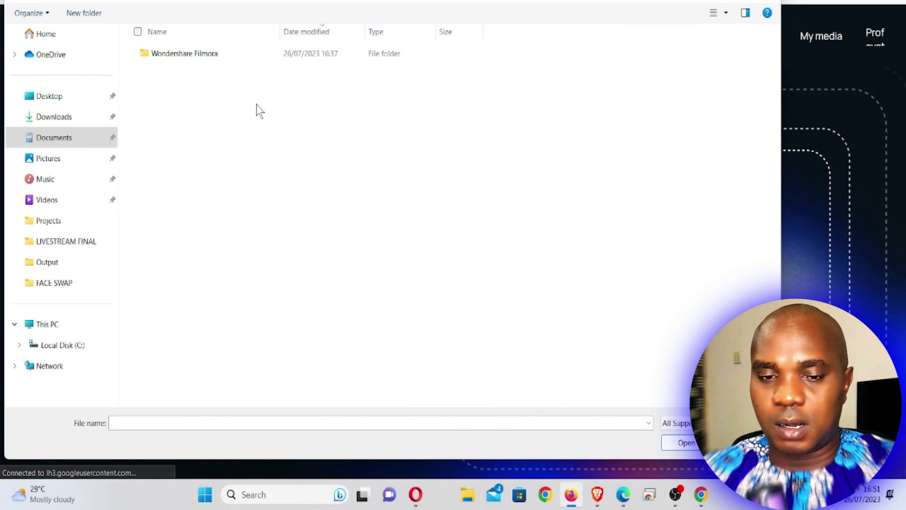
double_click(215, 61)
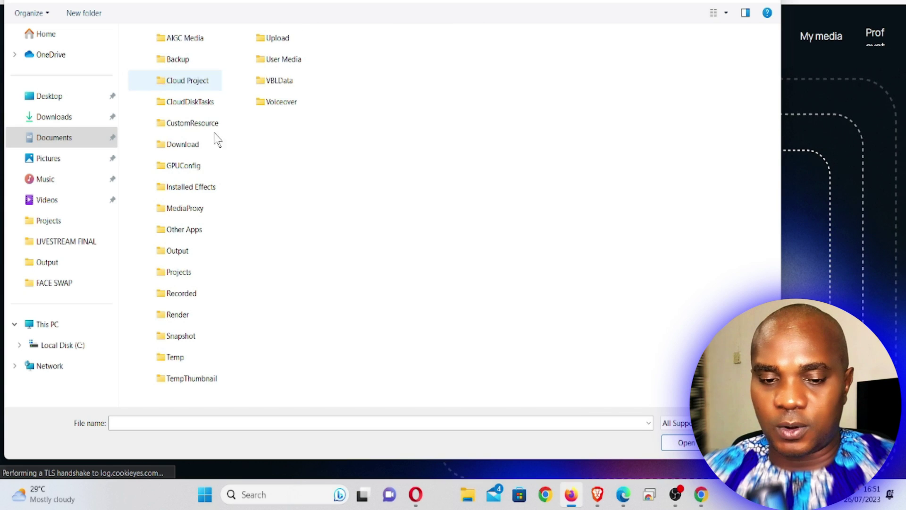
double_click(184, 257)
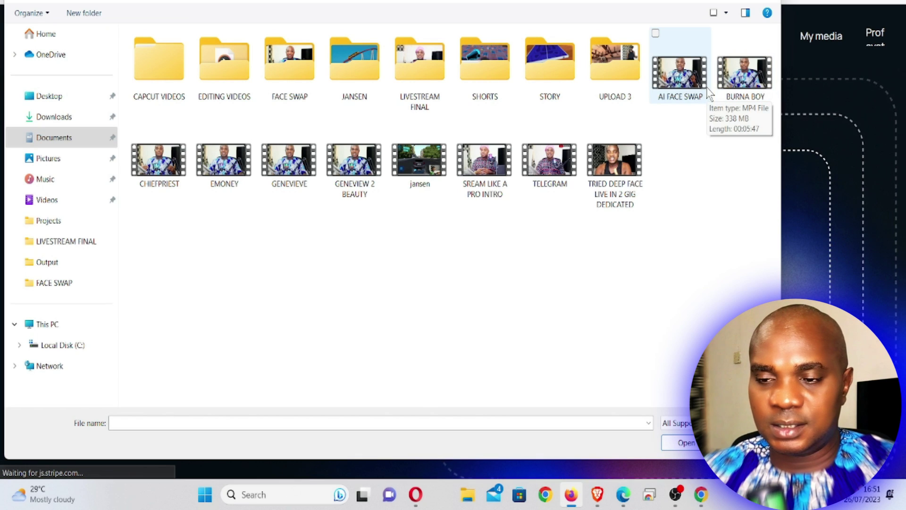
Upload the BURNA BOY video and dismiss the 'Video is too long' warning.
left_click(761, 67)
double_click(761, 67)
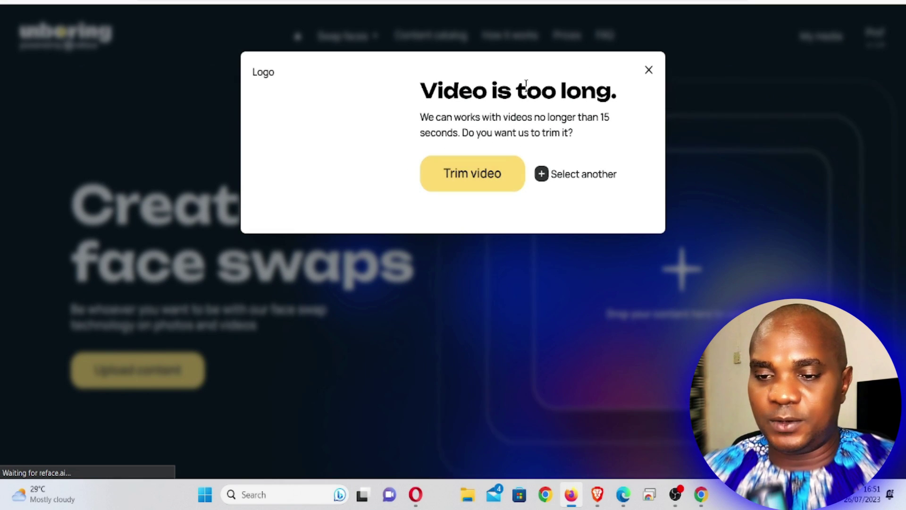
left_click(649, 71)
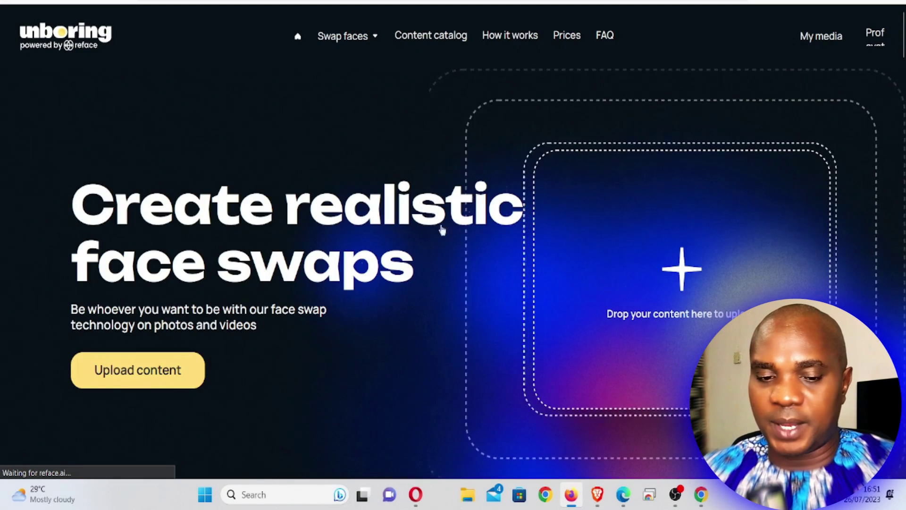
Upload the CHIEFPRIEST video instead, then play and pause its preview.
left_click(172, 368)
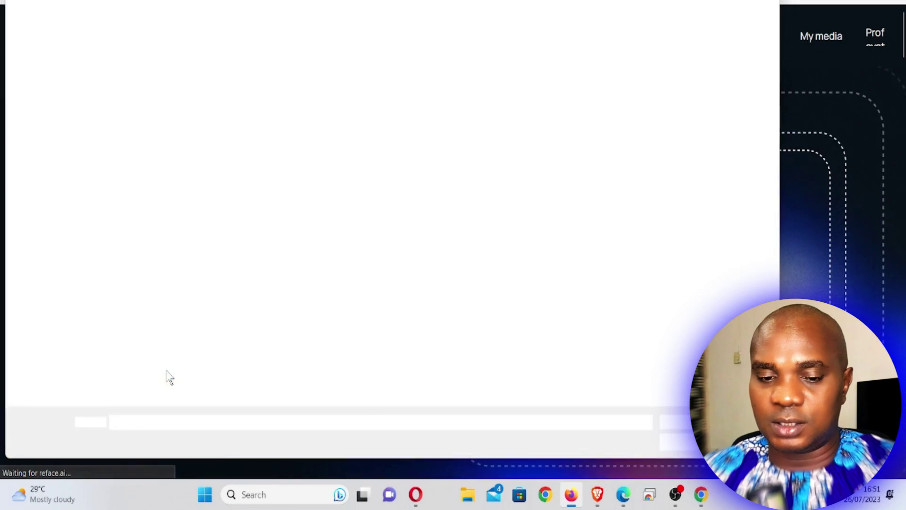
double_click(170, 159)
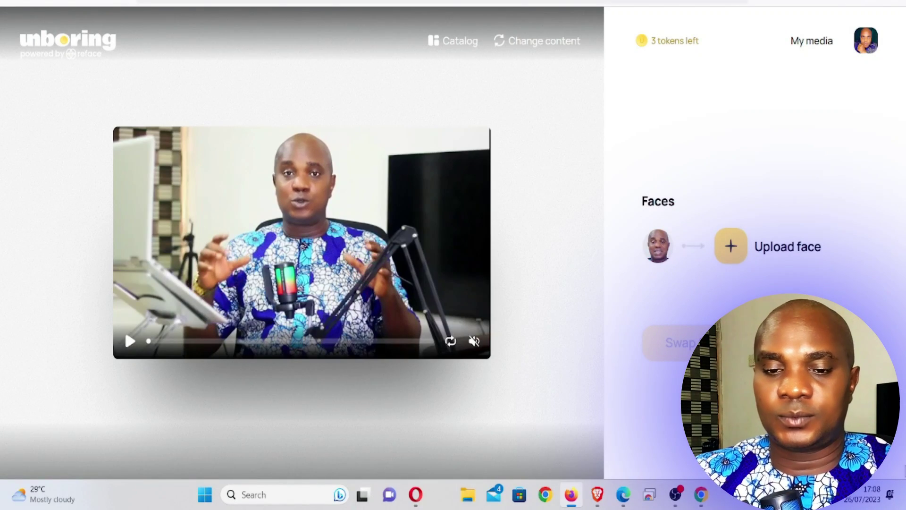
left_click(276, 262)
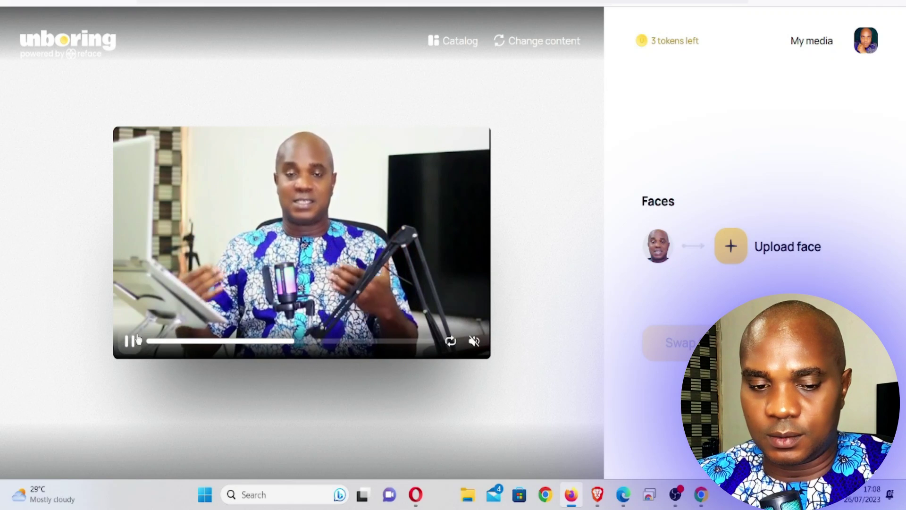
left_click(123, 342)
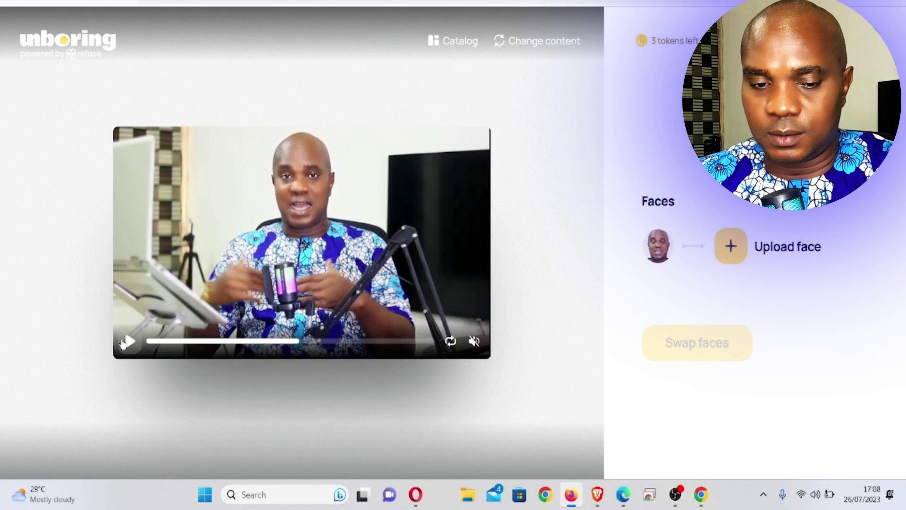
Remove the previously used woman's face from the replacement face choices.
left_click(730, 254)
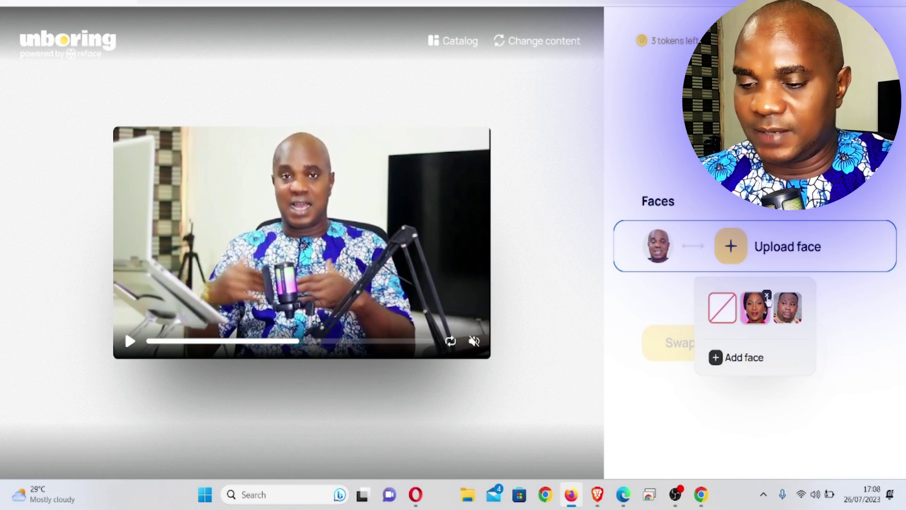
left_click(767, 295)
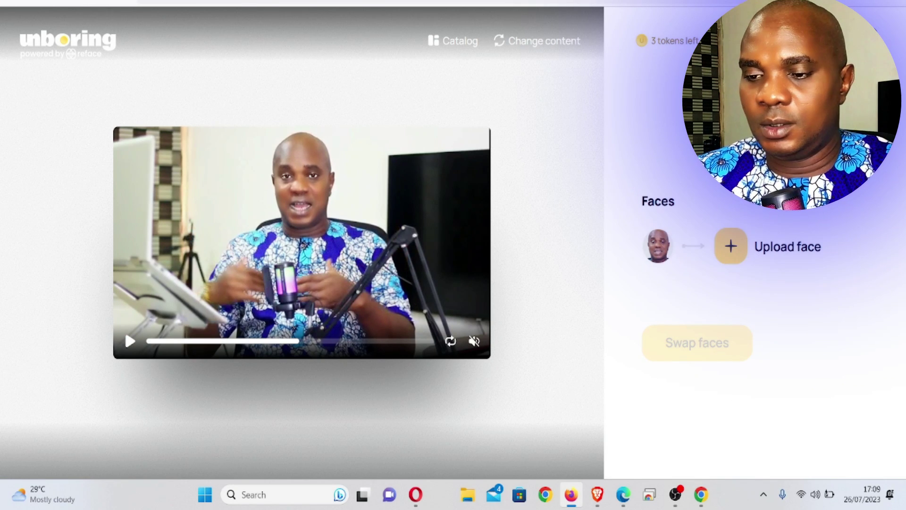
left_click(735, 262)
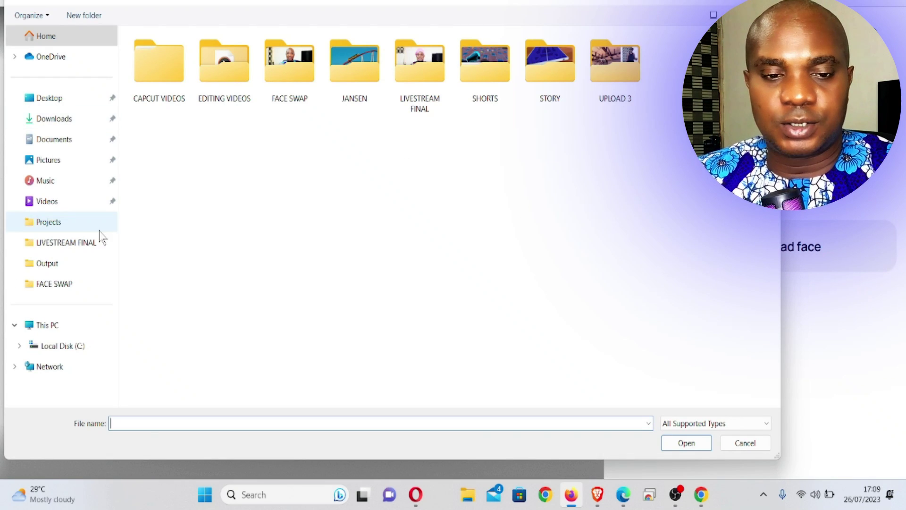
Upload the man in red and white stripes from Downloads as the replacement face.
left_click(65, 125)
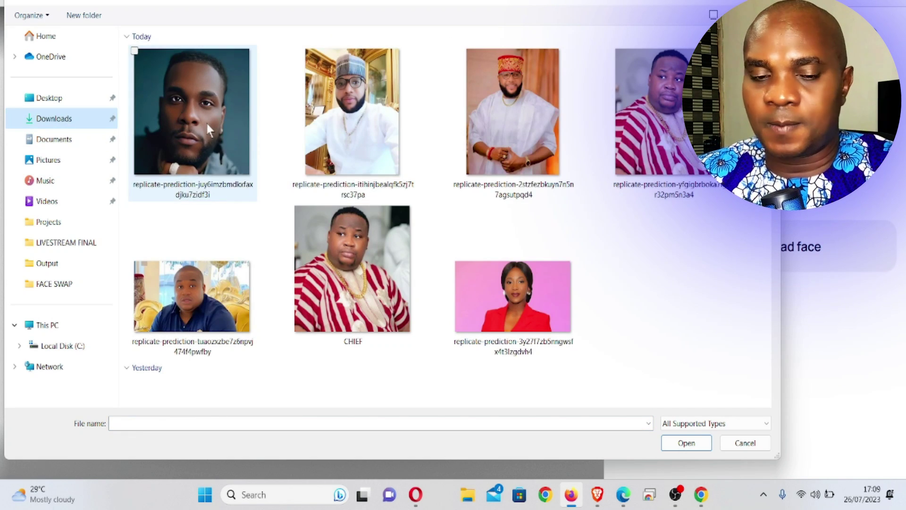
left_click(204, 124)
left_click(340, 106)
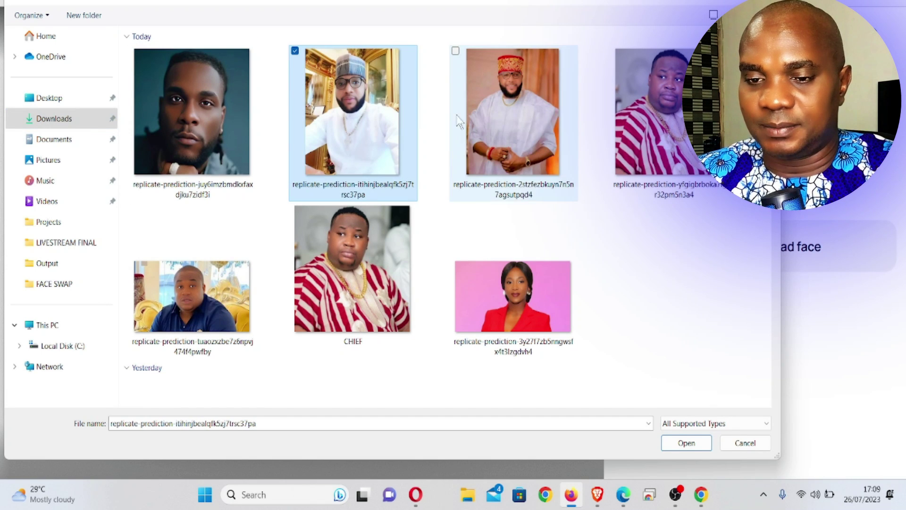
left_click(523, 124)
left_click(633, 124)
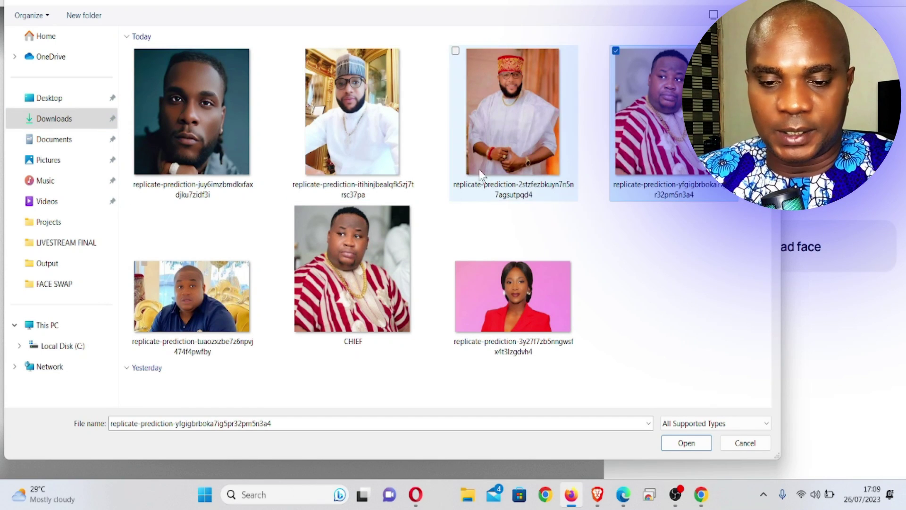
left_click(493, 309)
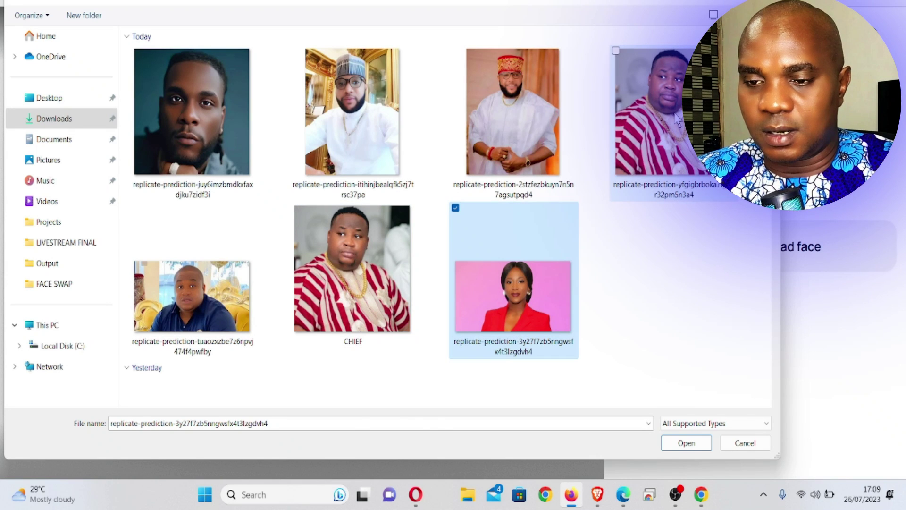
left_click(679, 113, "ctrl")
left_click(679, 446)
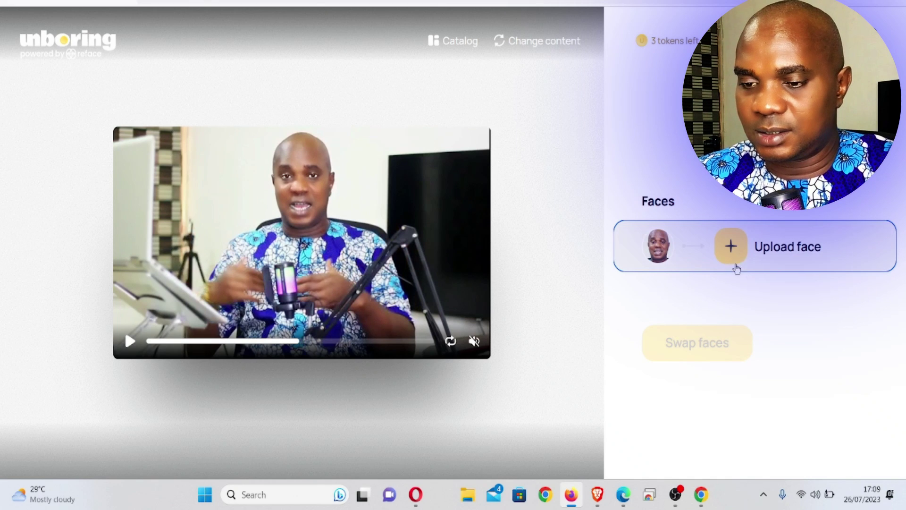
left_click(770, 255)
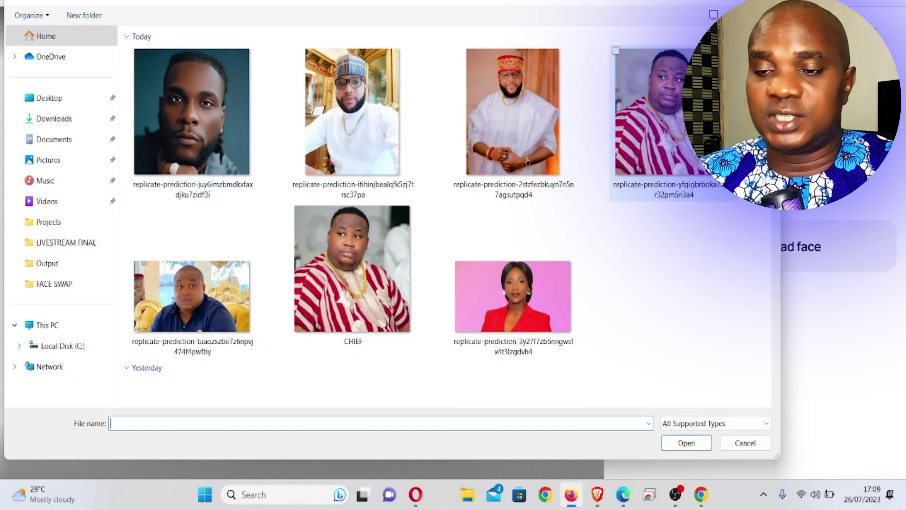
double_click(661, 118)
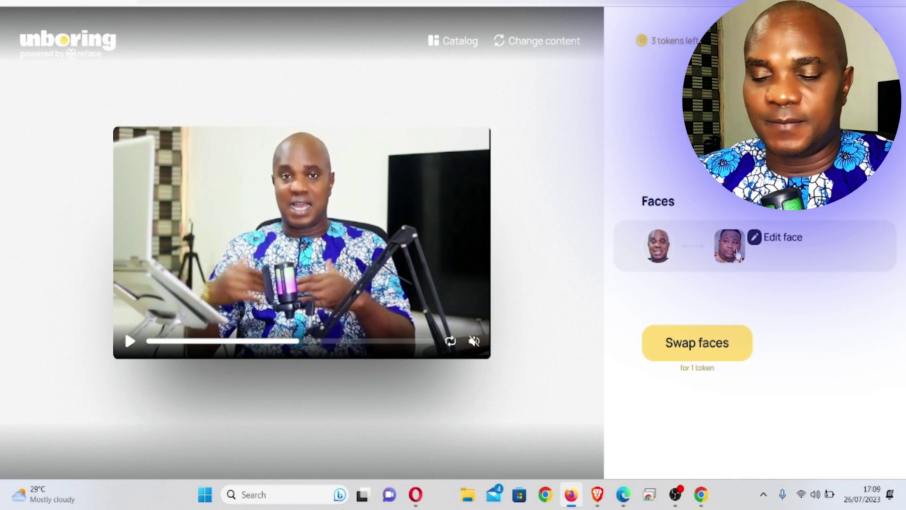
Swap the presenter's face with the striped-outfit man's photo and play back the result.
left_click(704, 344)
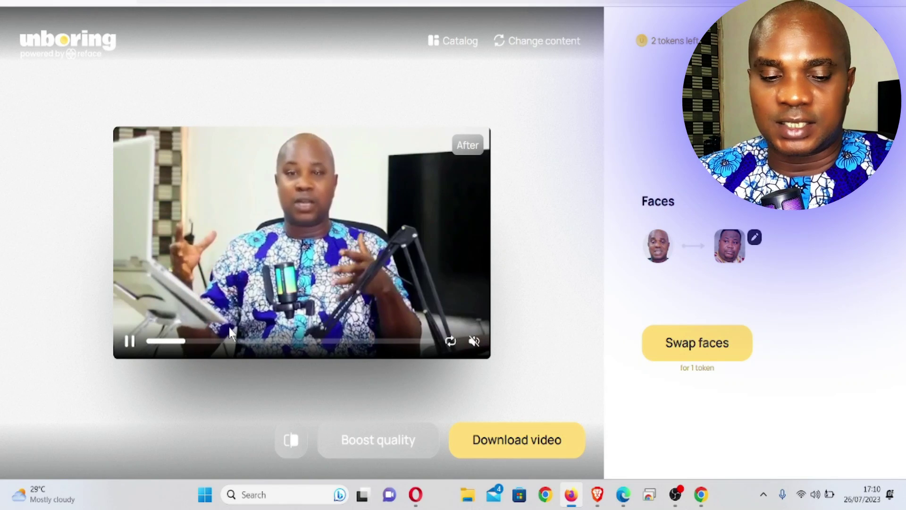
left_click(131, 343)
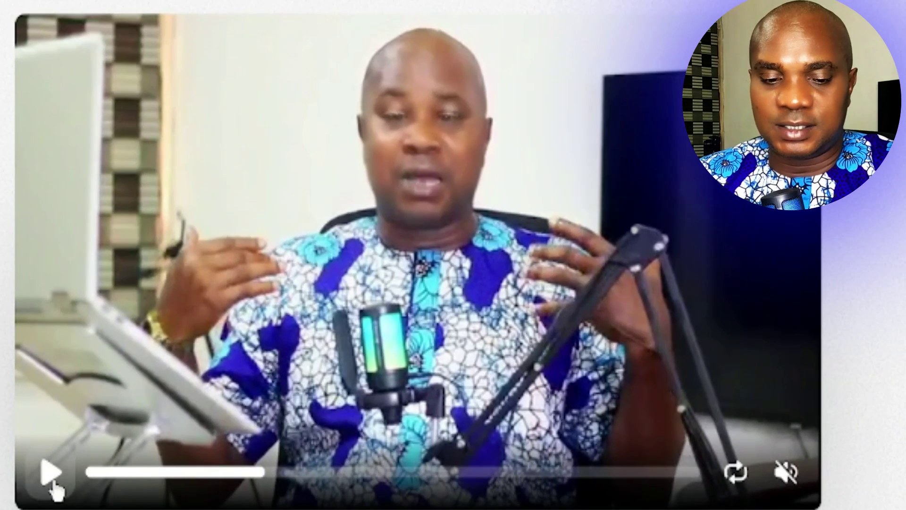
left_click(71, 438)
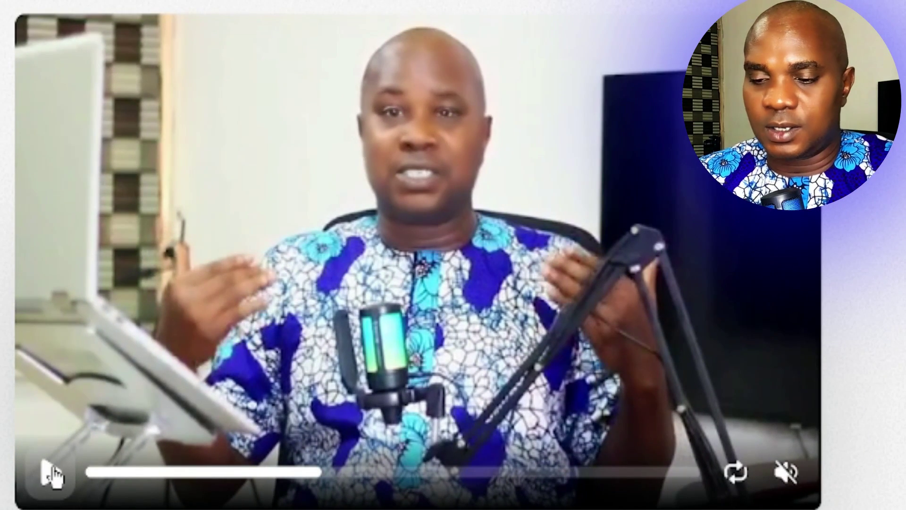
left_click(52, 472)
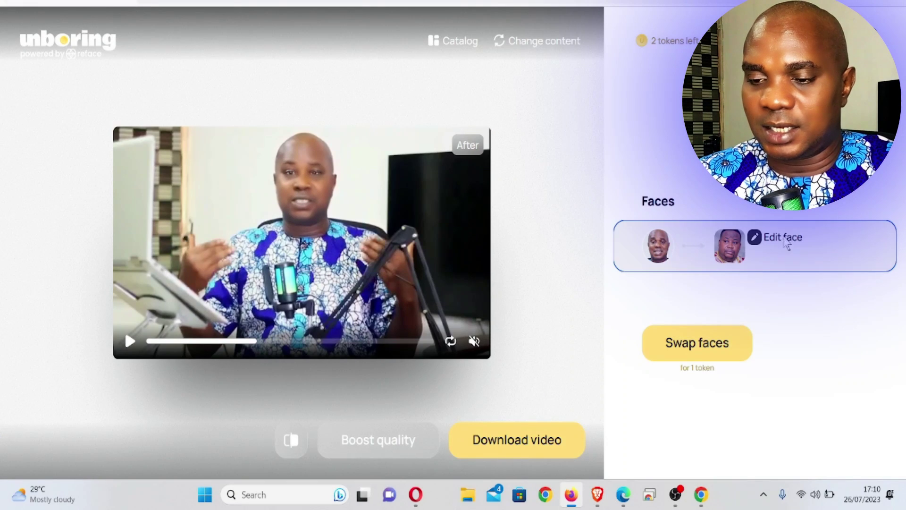
left_click(755, 238)
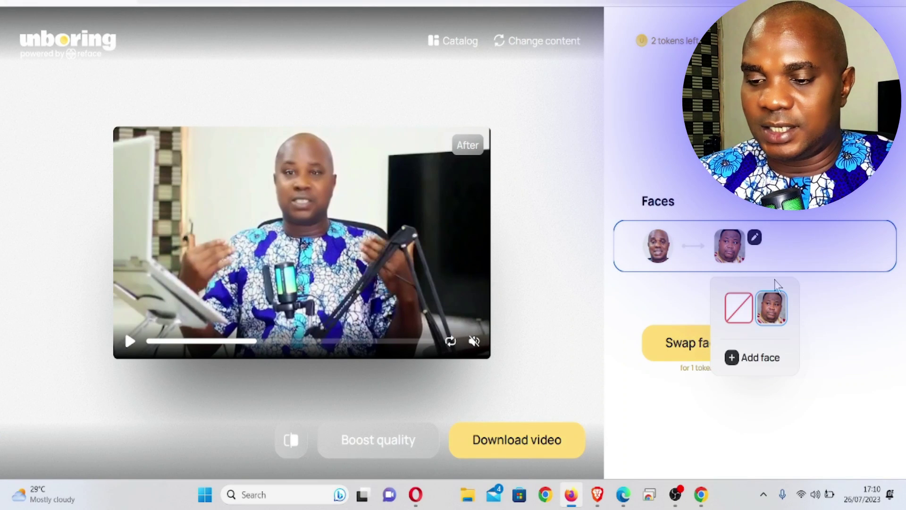
Add the woman's photo as the replacement face and run the swap again.
left_click(752, 365)
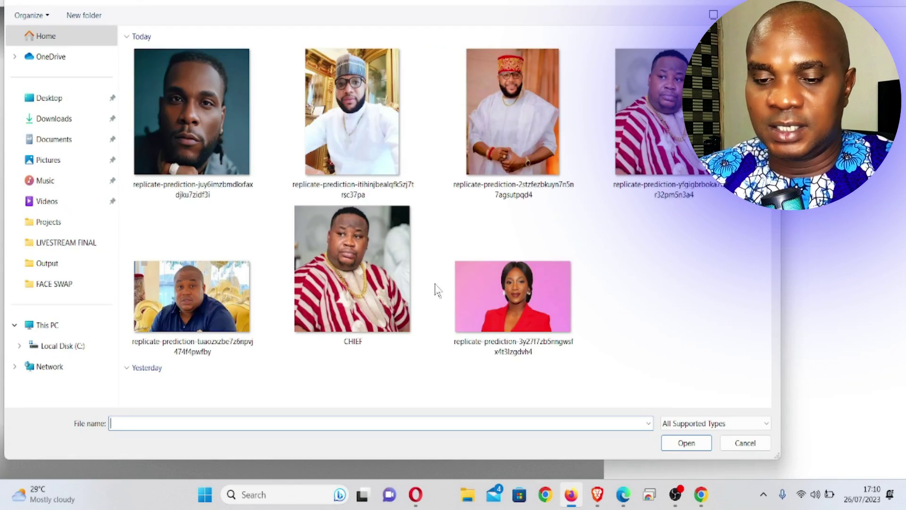
double_click(490, 302)
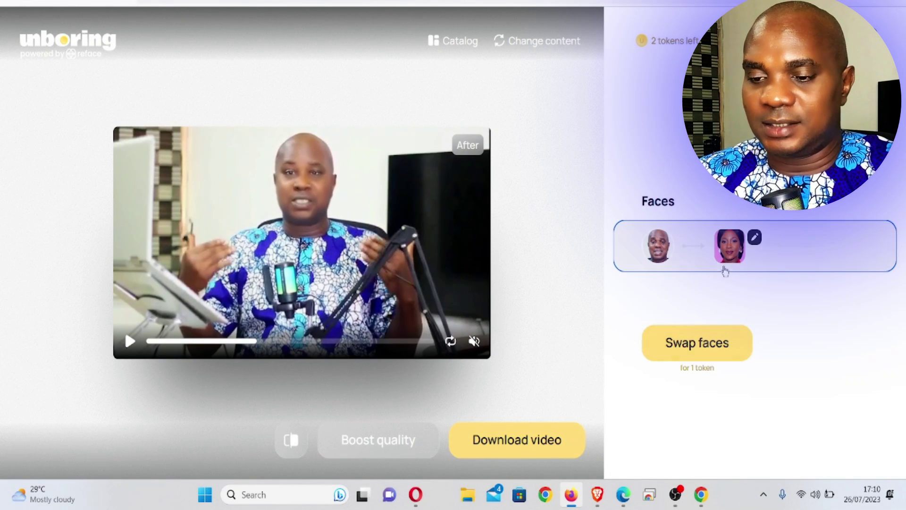
left_click(726, 257)
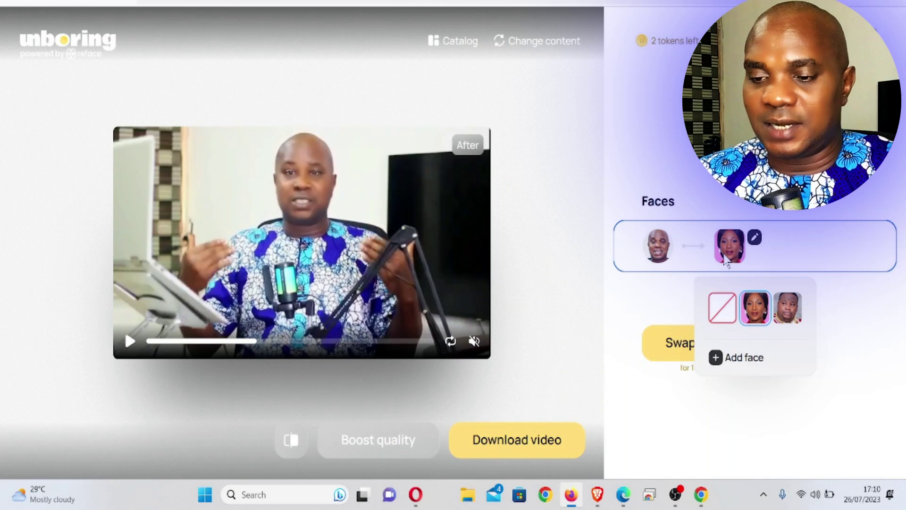
left_click(751, 312)
left_click(704, 353)
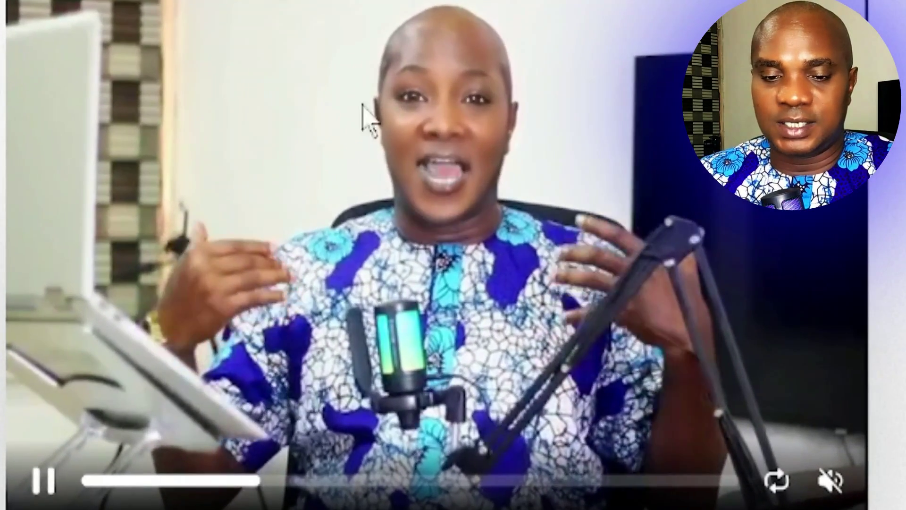
left_click(47, 496)
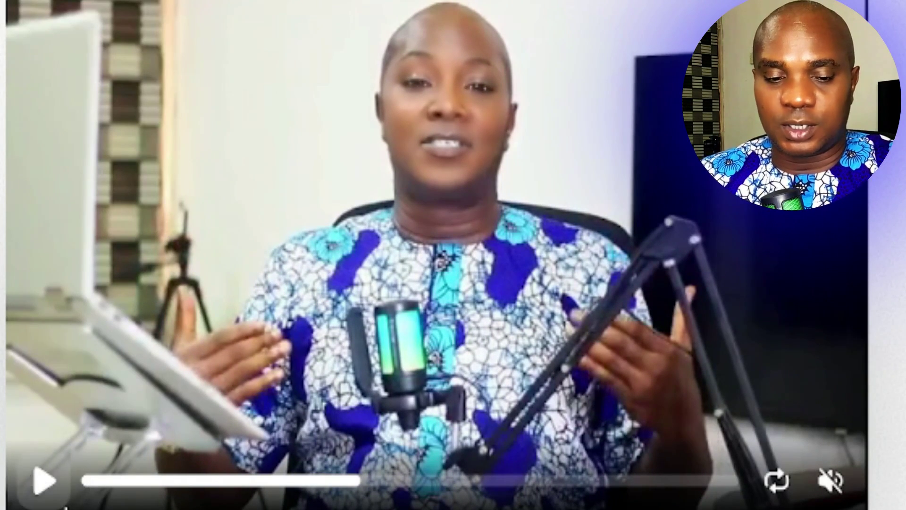
left_click(50, 491)
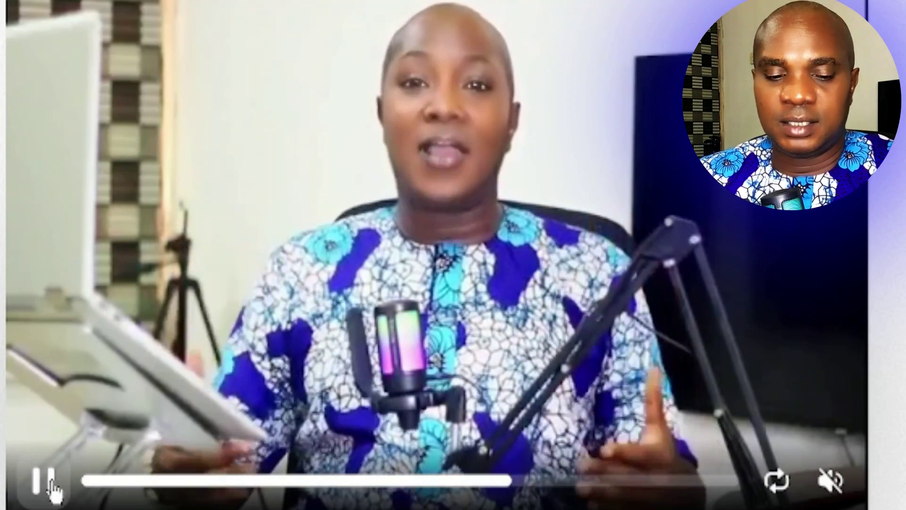
left_click(51, 490)
left_click(51, 490)
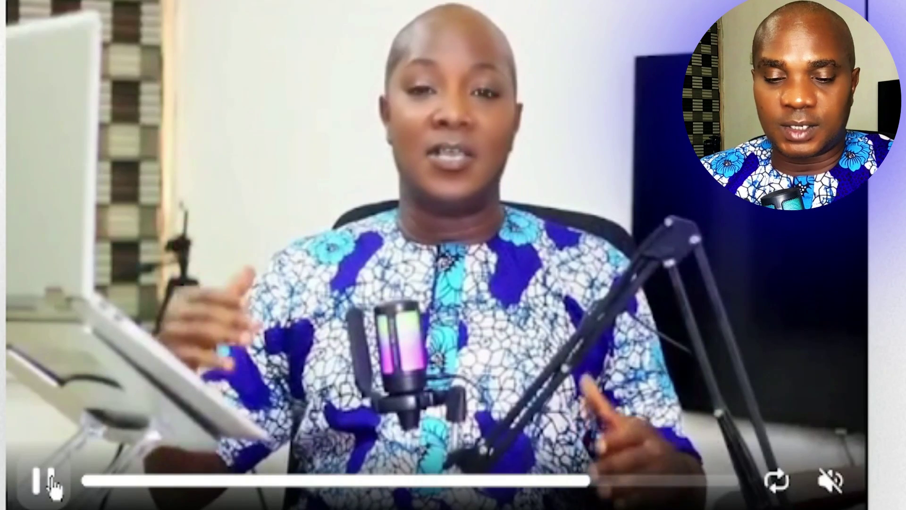
left_click(52, 491)
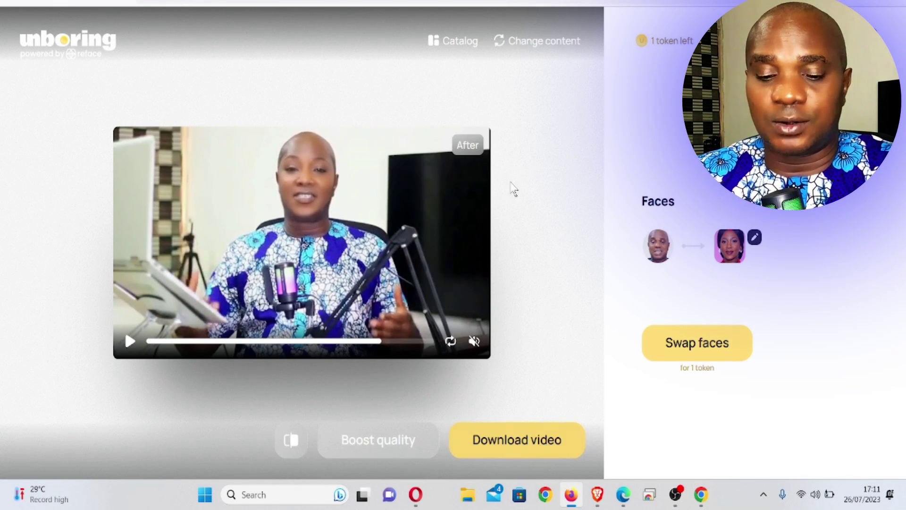
left_click(368, 441)
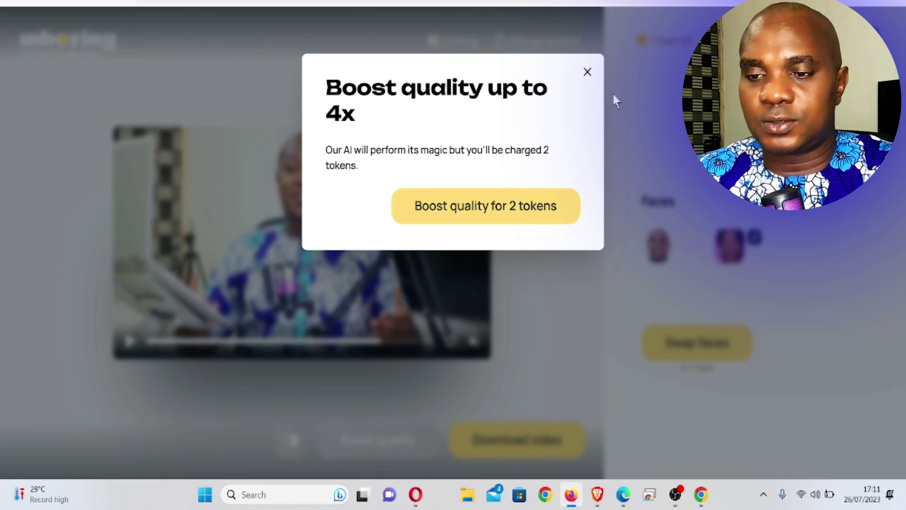
left_click(587, 72)
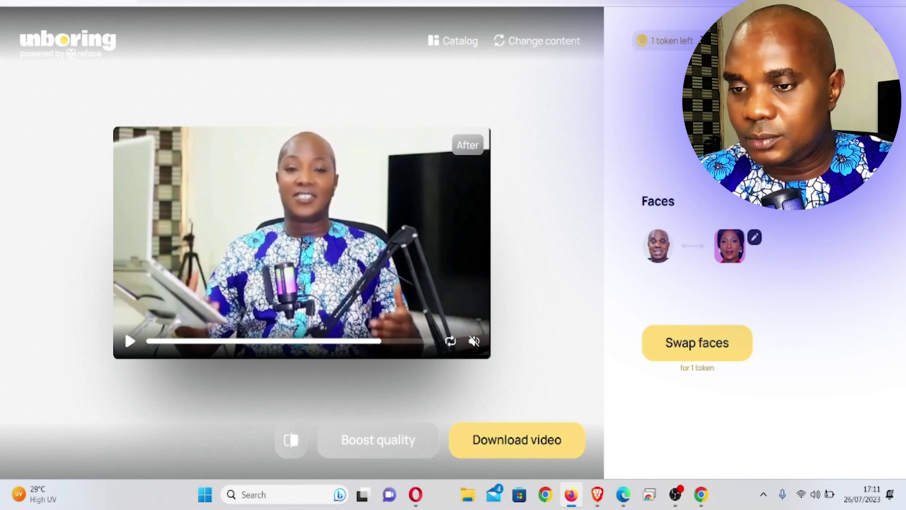
left_click(670, 41)
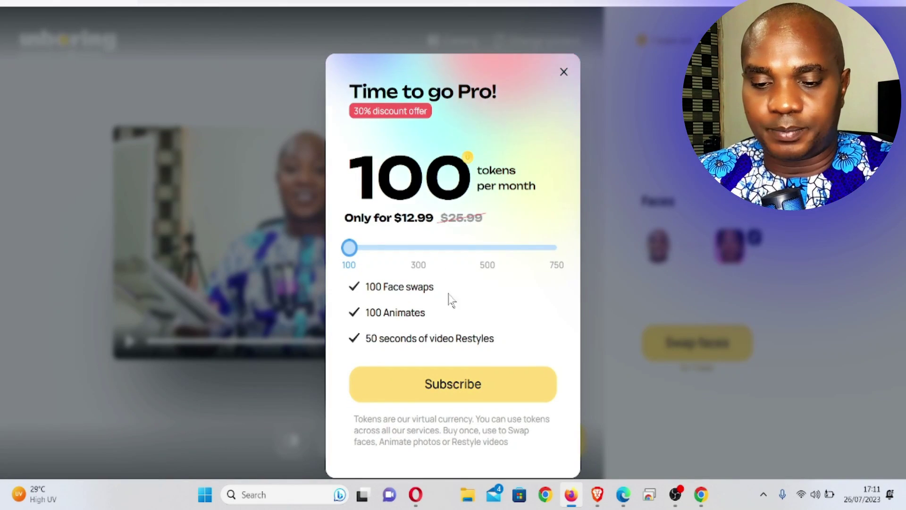
left_click(563, 71)
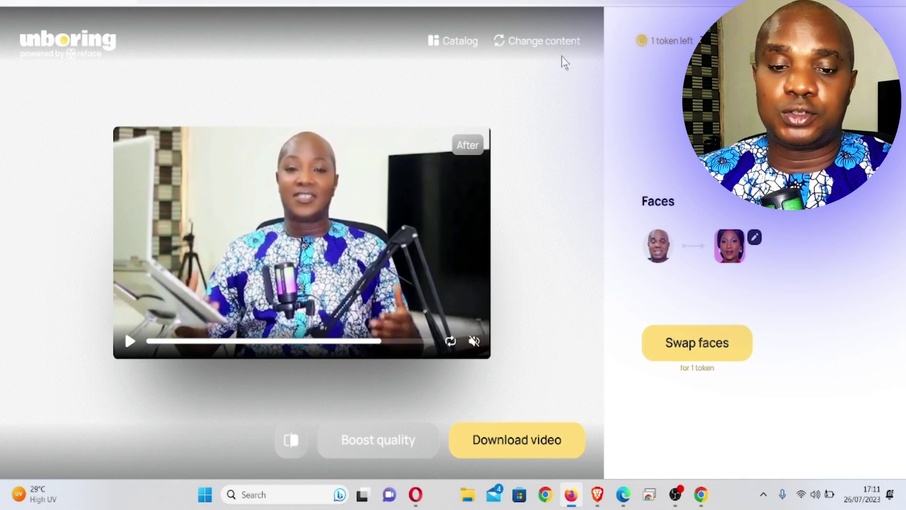